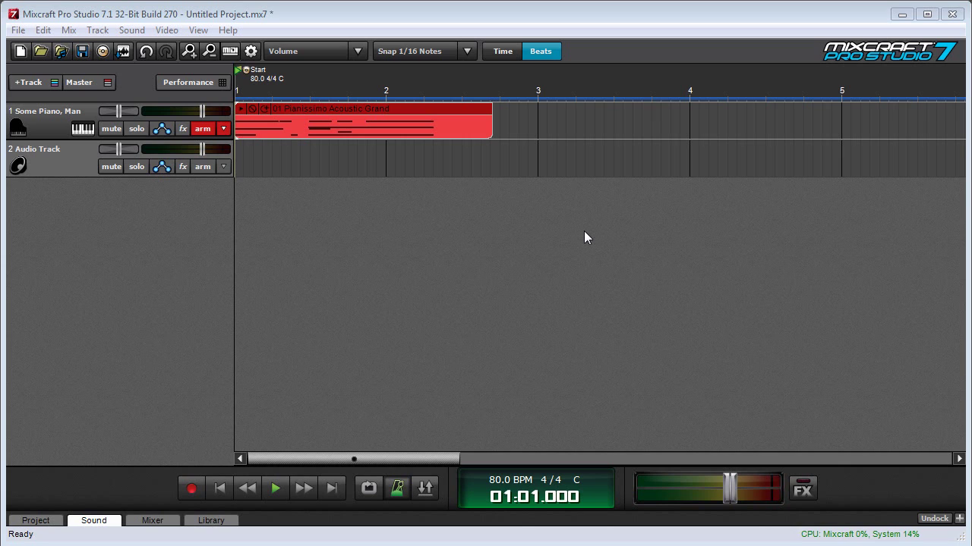
# Play back the Pianissimo Acoustic Grand clip on the piano track briefly and stop playback
pyautogui.click(574, 206)
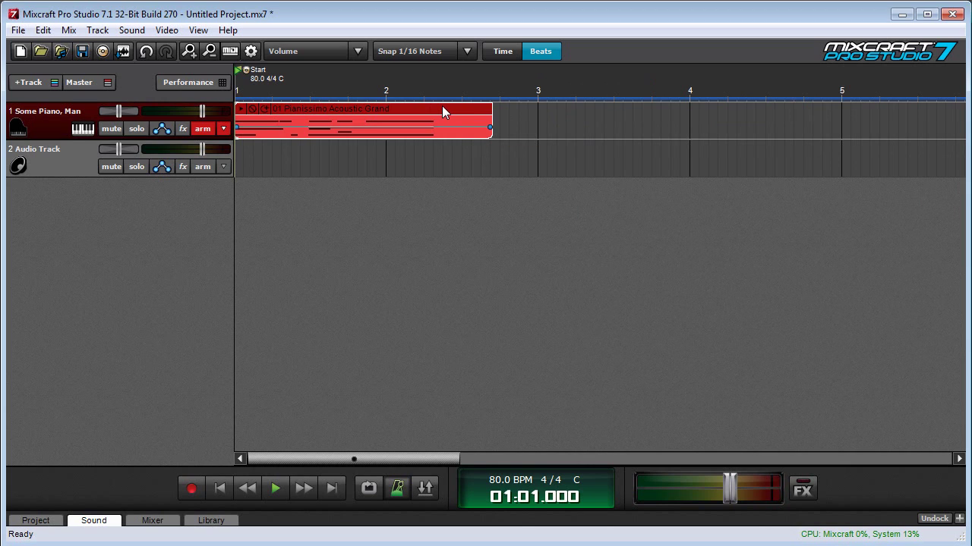
pyautogui.press('space')
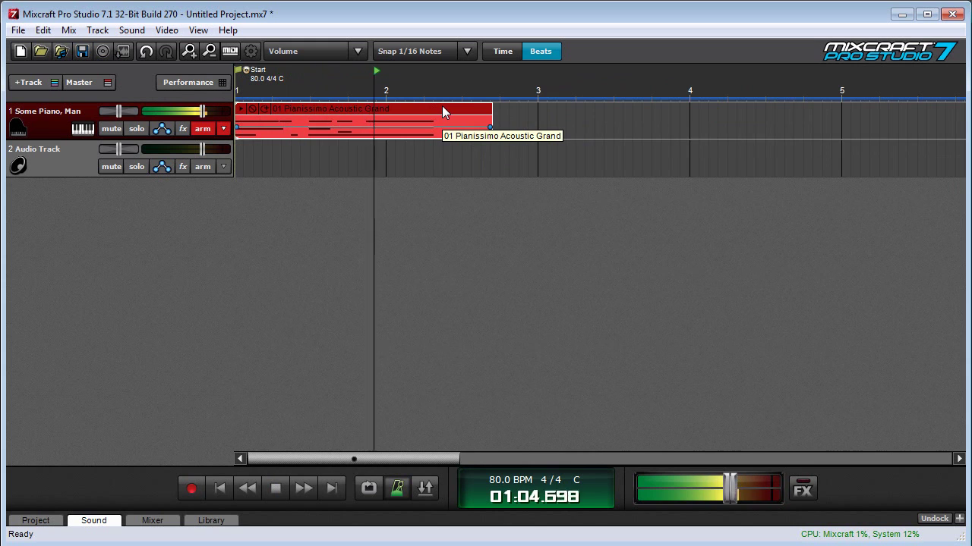
pyautogui.press('space')
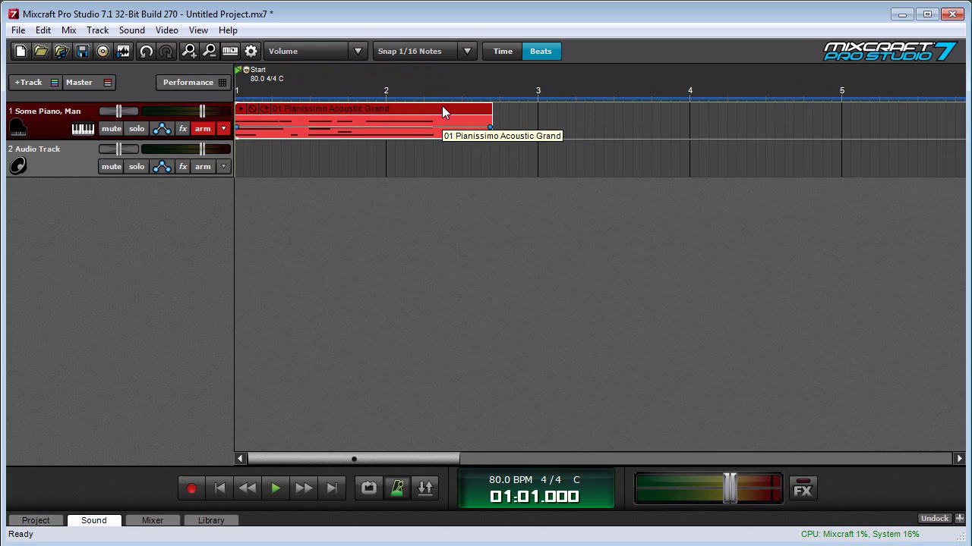
# Open the piano clip for editing, show it as a musical score, and enlarge the detail area
pyautogui.doubleClick(441, 105)
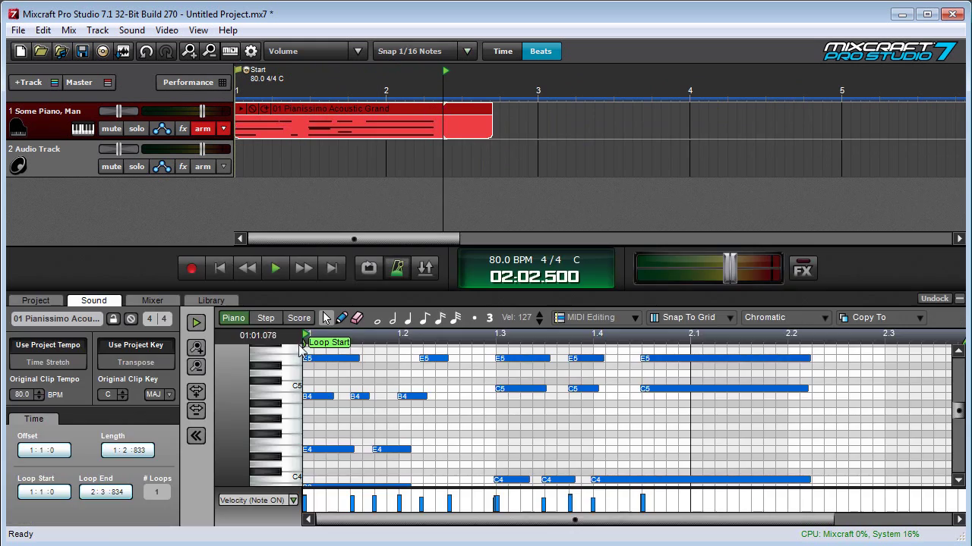
pyautogui.click(300, 319)
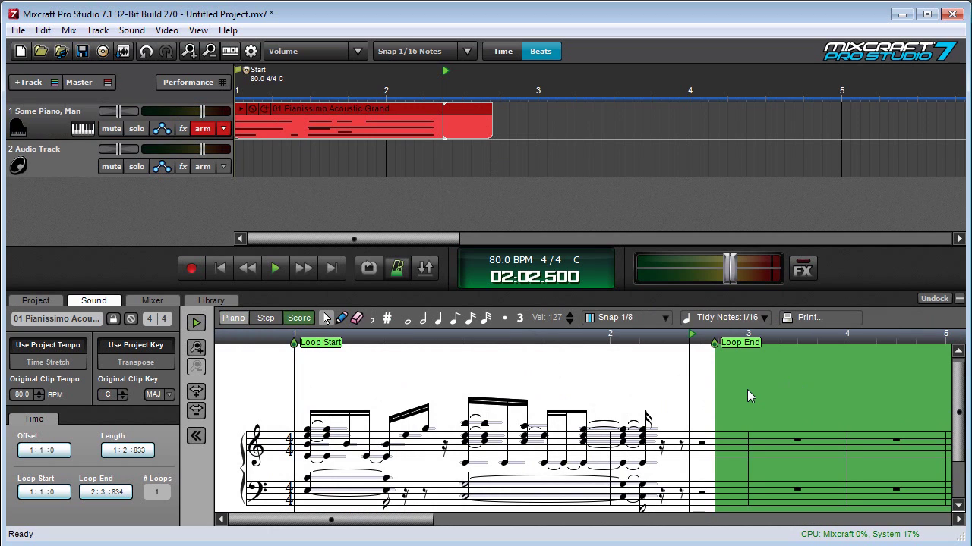
pyautogui.moveTo(963, 390); pyautogui.dragTo(961, 406)
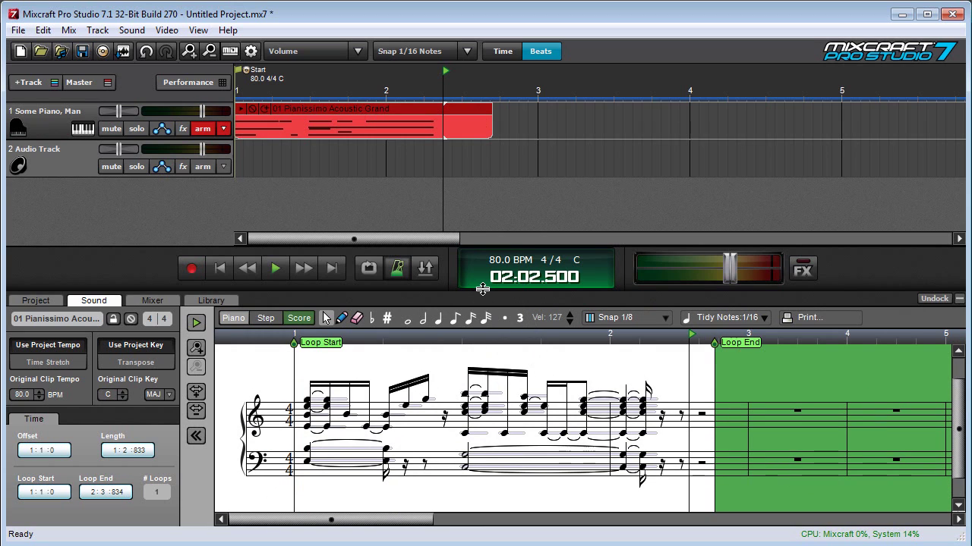
pyautogui.moveTo(482, 289); pyautogui.dragTo(487, 200)
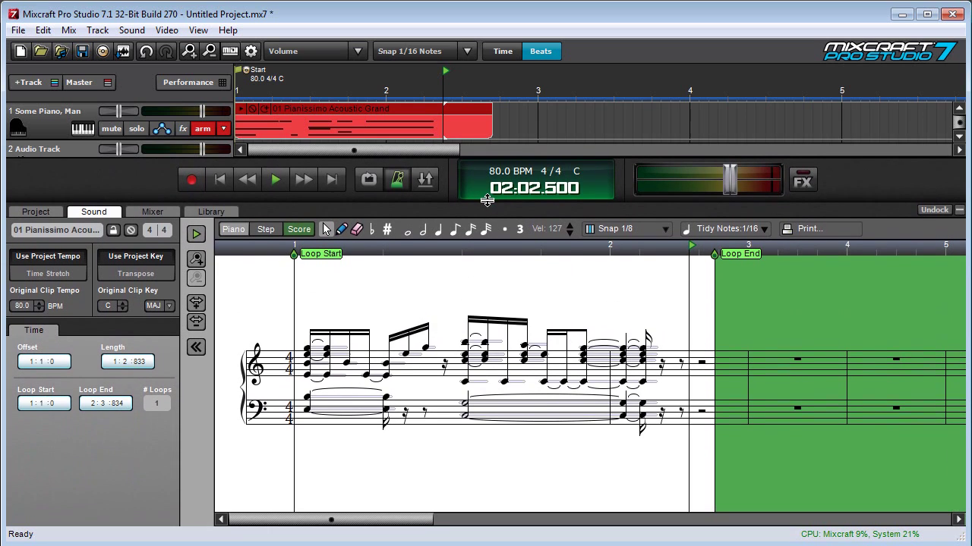
# Undock the score editor into its own window, reposition it, and dock it back into the main window
pyautogui.click(936, 212)
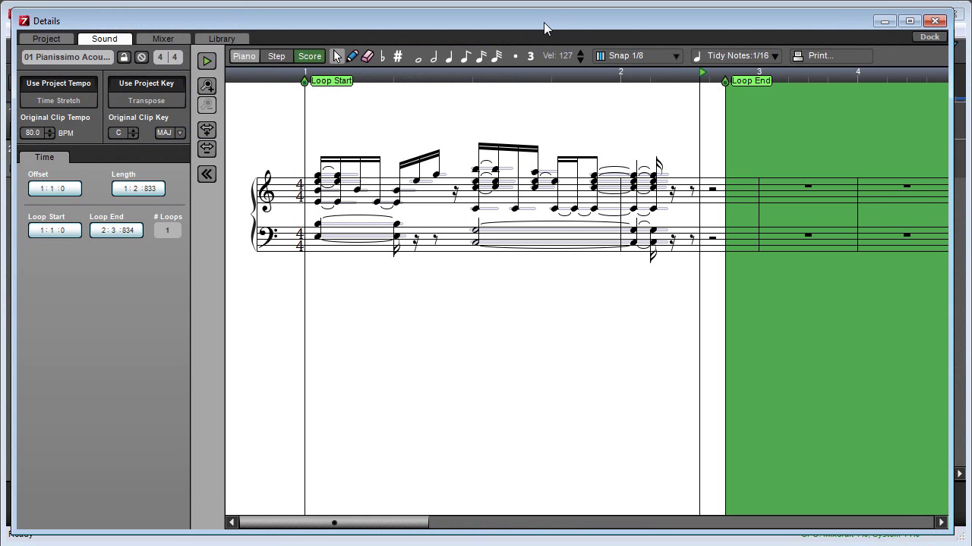
pyautogui.moveTo(543, 23)
pyautogui.mouseDown()
pyautogui.moveTo(567, 25)
pyautogui.moveTo(553, 24)
pyautogui.mouseUp()
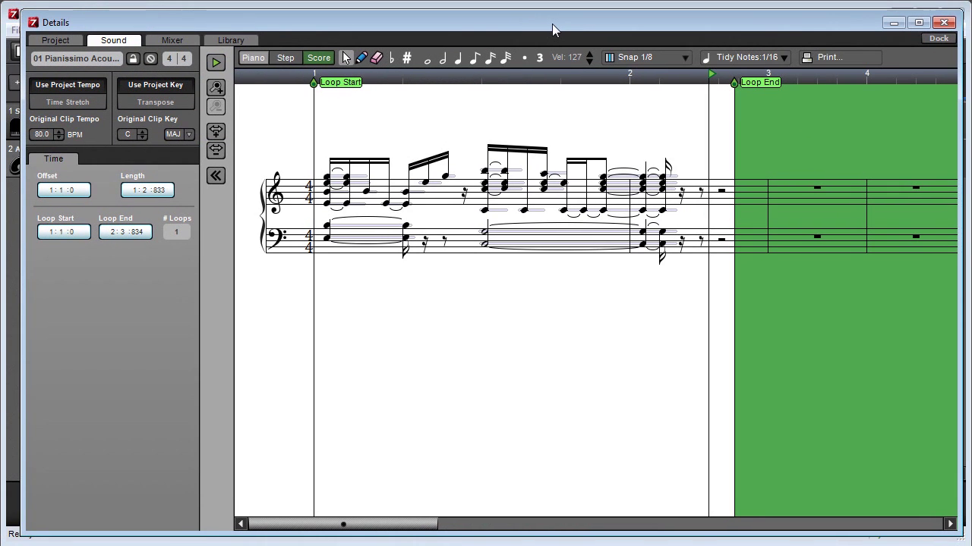
pyautogui.moveTo(552, 24)
pyautogui.mouseDown()
pyautogui.moveTo(943, 387)
pyautogui.moveTo(536, 27)
pyautogui.moveTo(552, 29)
pyautogui.mouseUp()
pyautogui.click(939, 43)
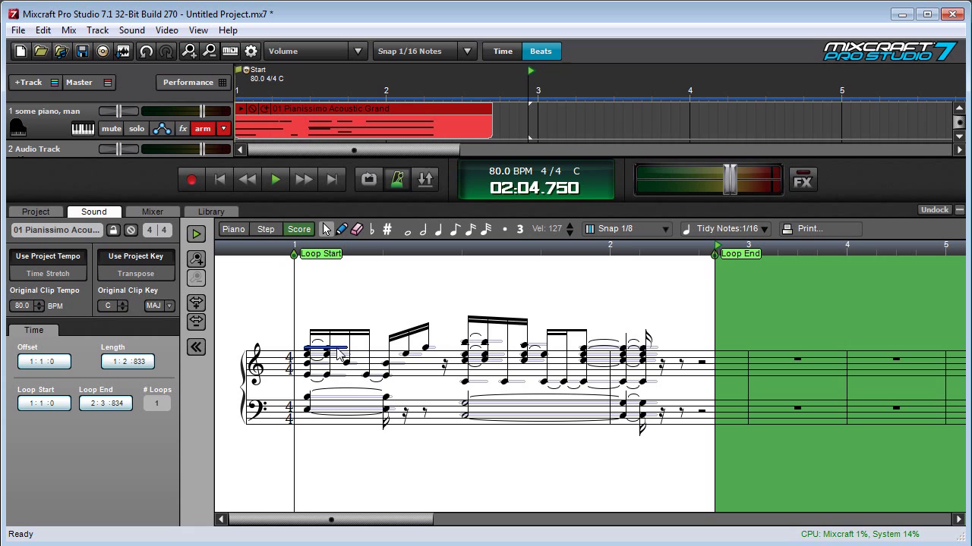
# Try moving the top note of the first chord lower and farther along measure 1
pyautogui.moveTo(336, 348); pyautogui.dragTo(425, 389)
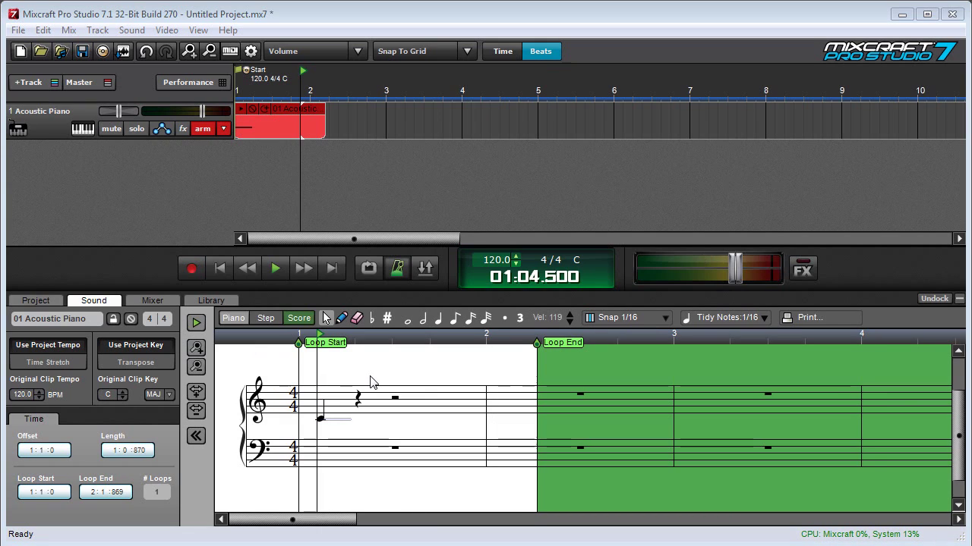
pyautogui.click(341, 425)
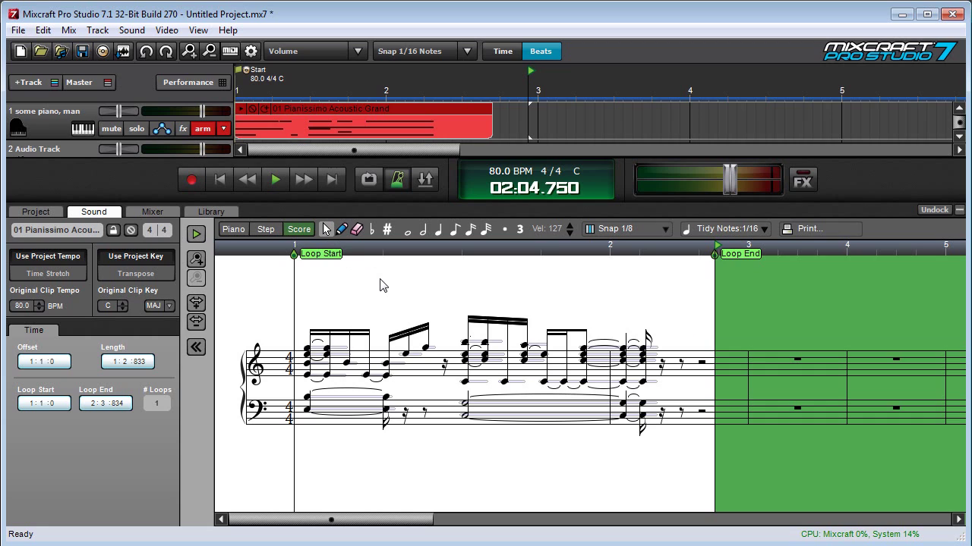
# Pencil three trial notes into measure 1, undo them, and try placing a half note near the end of measure 2
pyautogui.click(342, 229)
pyautogui.click(426, 372)
pyautogui.click(427, 410)
pyautogui.click(454, 418)
pyautogui.hotkey('ctrl', 'z')
pyautogui.hotkey('ctrl', 'z')
pyautogui.hotkey('ctrl', 'z')
pyautogui.click(422, 230)
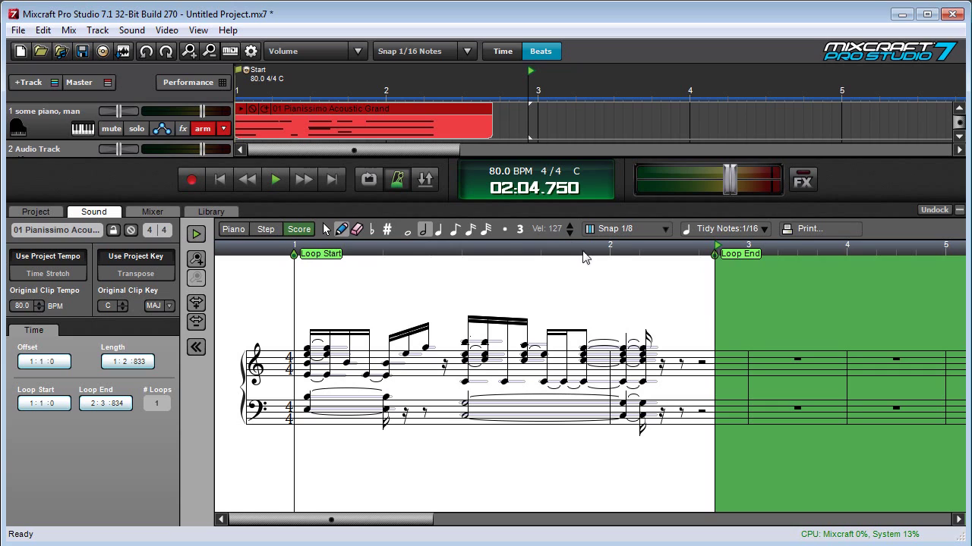
pyautogui.click(702, 353)
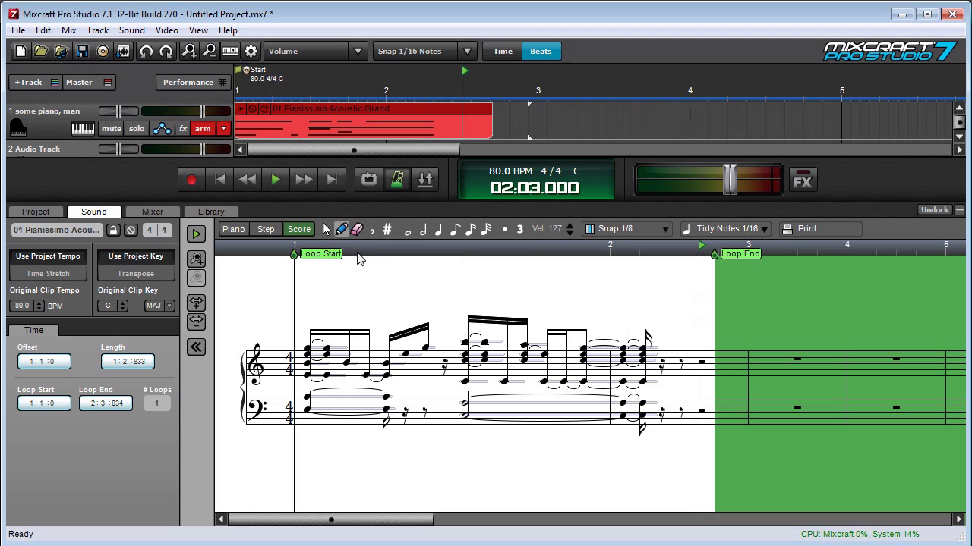
# Try out the Eraser tool on the chord notes around the start of measure 2 and undo the erasing
pyautogui.click(356, 231)
pyautogui.click(635, 349)
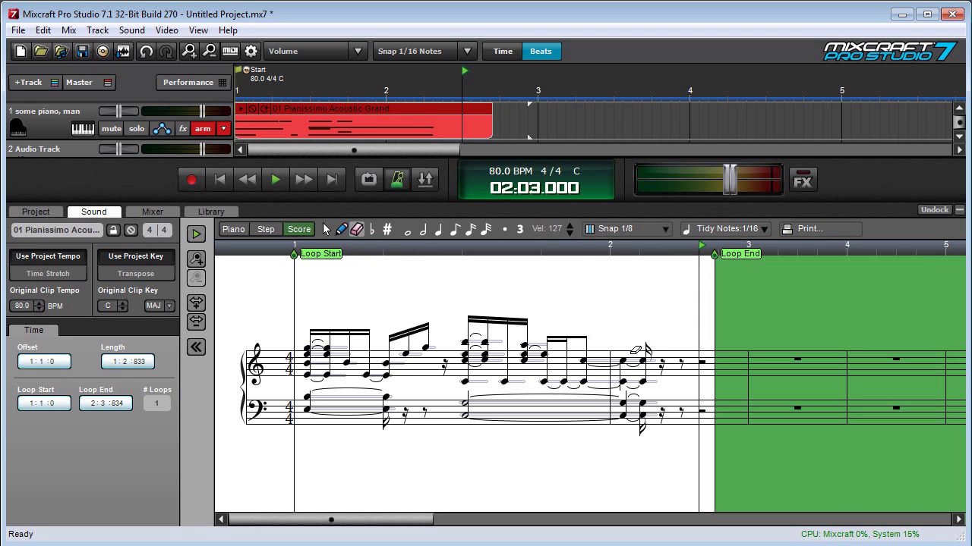
pyautogui.click(635, 361)
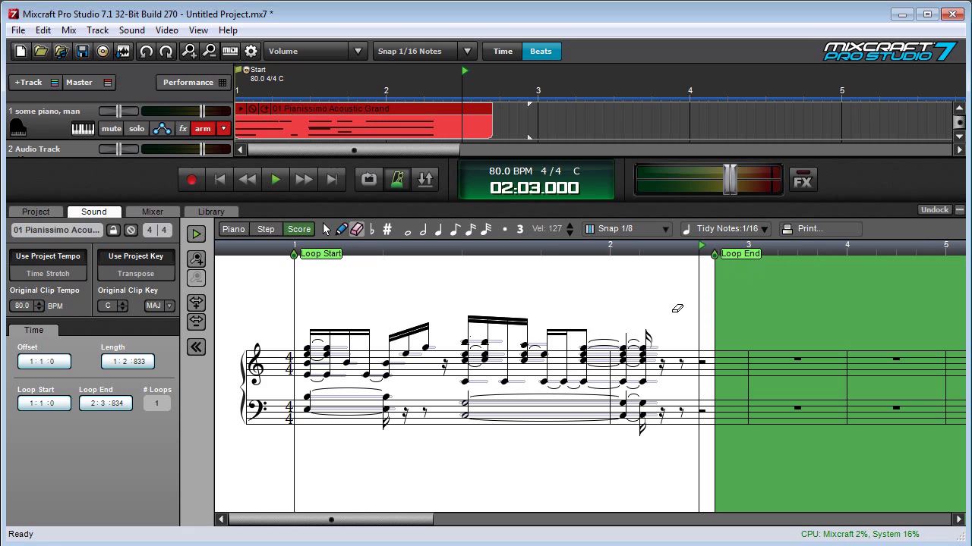
pyautogui.moveTo(657, 340)
pyautogui.mouseDown()
pyautogui.moveTo(638, 350)
pyautogui.moveTo(629, 422)
pyautogui.moveTo(636, 435)
pyautogui.mouseUp()
pyautogui.hotkey('ctrl', 'z')
# Lower the last two notes of measure 1's second beamed group with the Flat tool, and raise the middle one with the Sharp tool
pyautogui.click(372, 230)
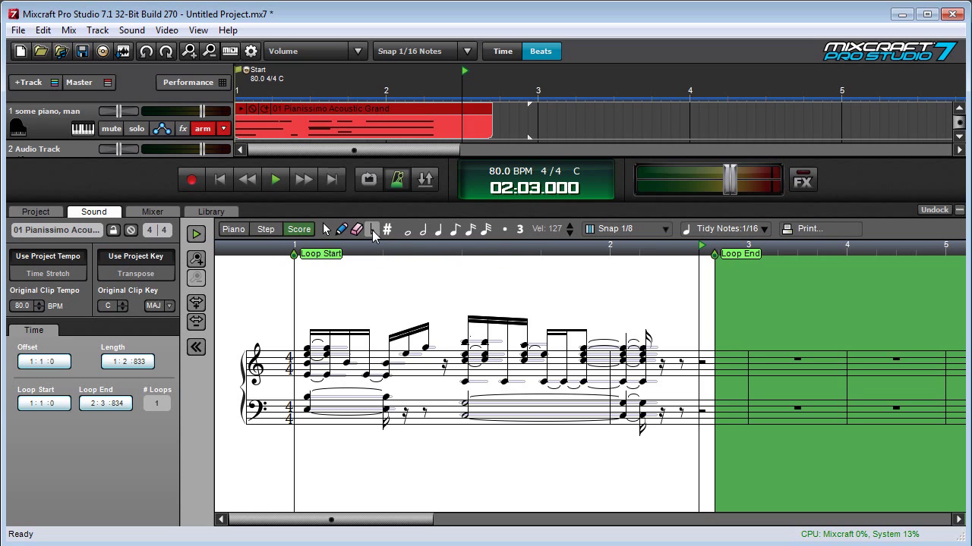
pyautogui.click(429, 352)
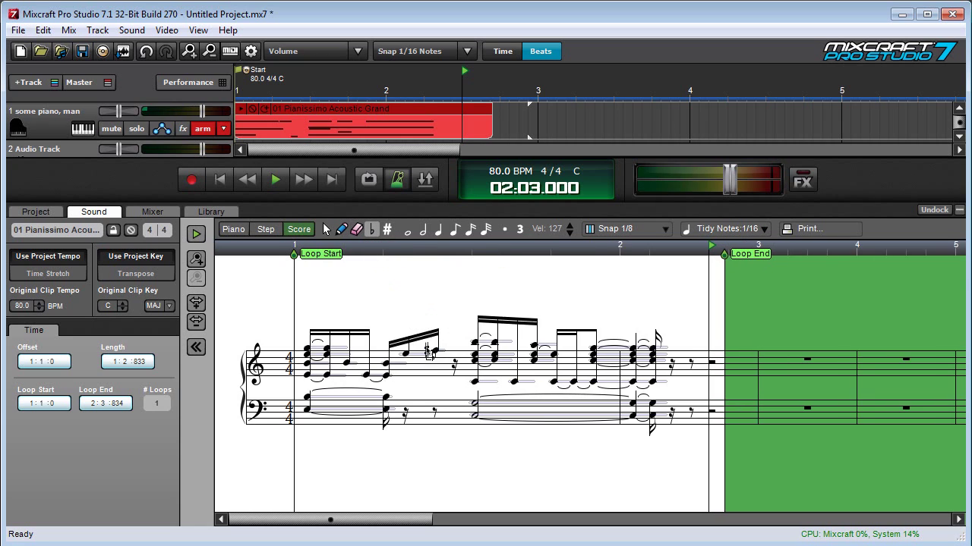
pyautogui.click(435, 354)
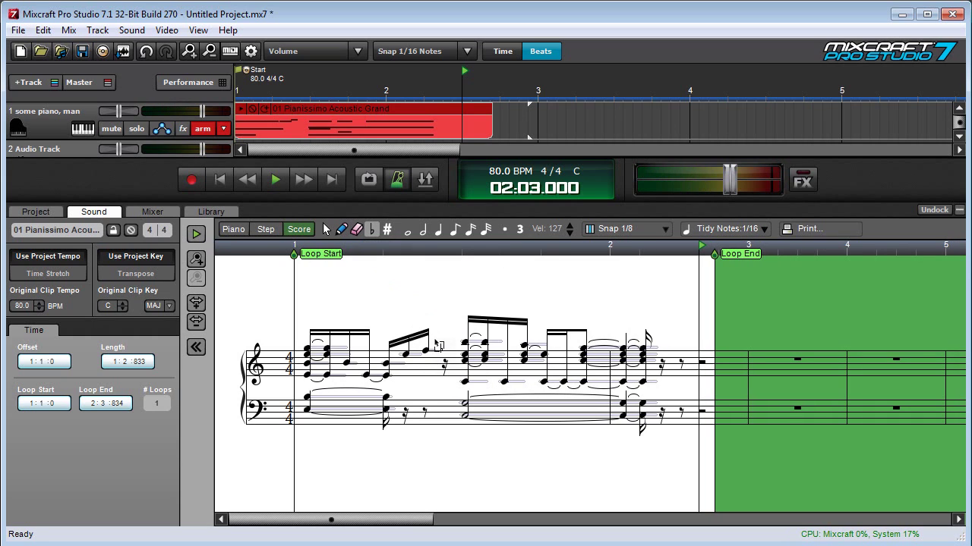
pyautogui.click(412, 354)
pyautogui.click(406, 355)
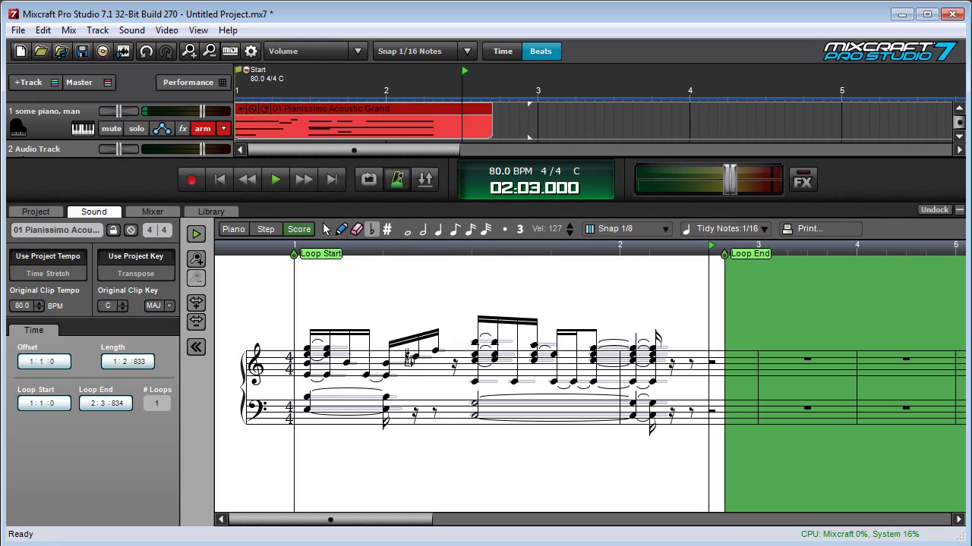
pyautogui.click(387, 228)
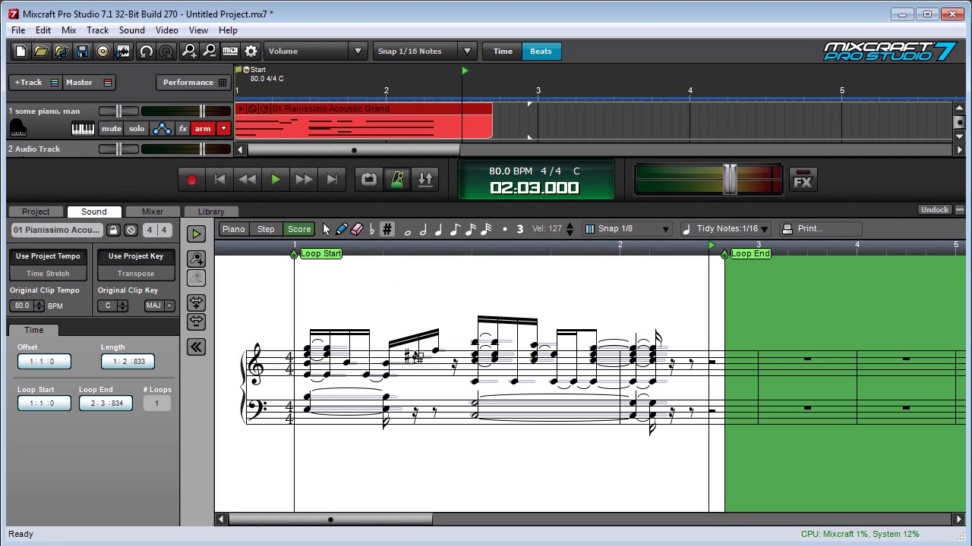
pyautogui.click(417, 358)
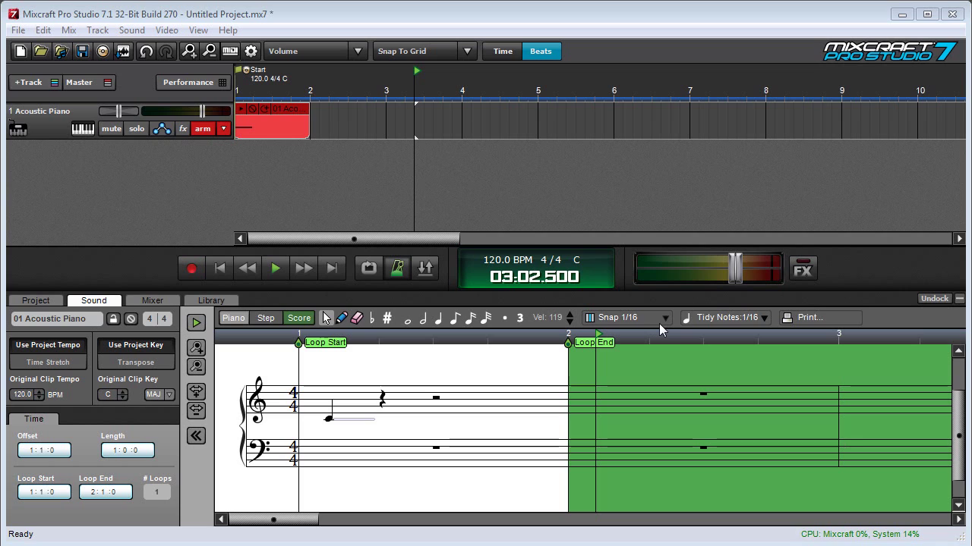
# Set the score snap to 1/4 notes and lengthen the C4 note by whole beats to one quarter note into measure 2
pyautogui.click(643, 318)
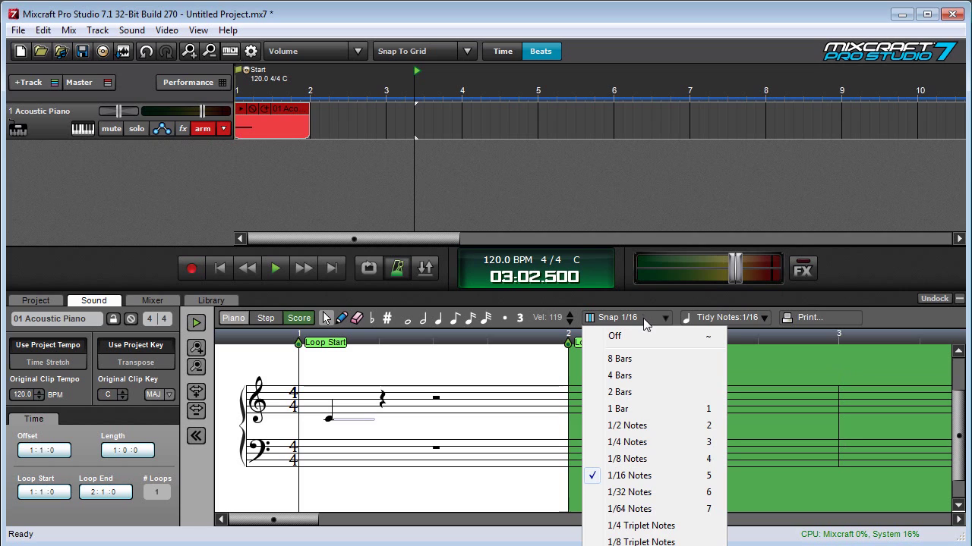
pyautogui.click(647, 443)
pyautogui.click(326, 419)
pyautogui.moveTo(339, 425); pyautogui.dragTo(362, 427)
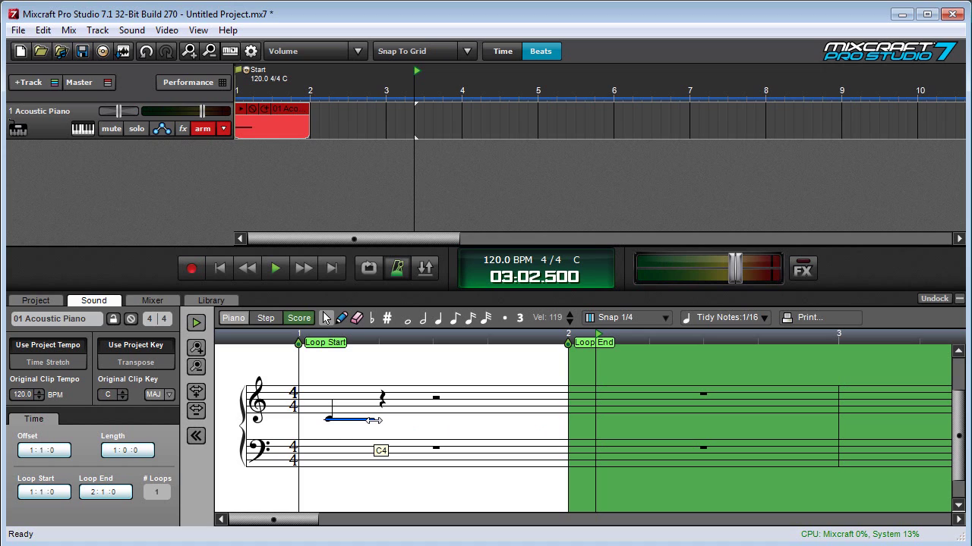
pyautogui.moveTo(376, 420); pyautogui.dragTo(599, 422)
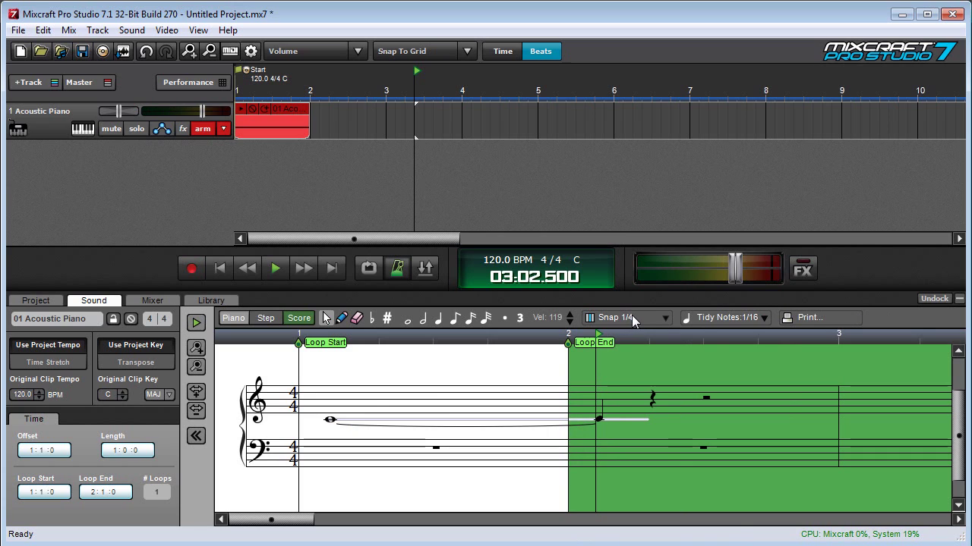
# Set the score snap to 1/16 notes and shorten the C4 note so it ends within measure 1
pyautogui.click(632, 319)
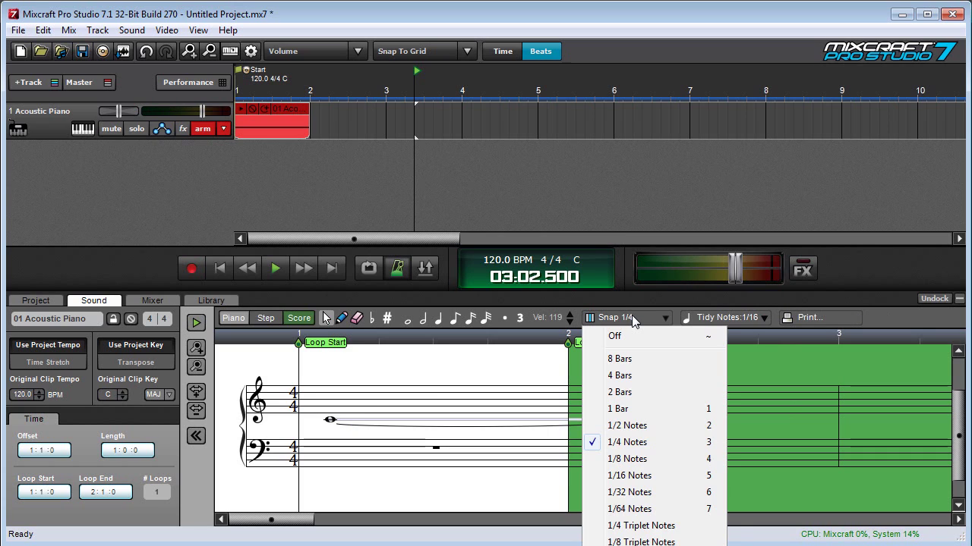
pyautogui.click(641, 476)
pyautogui.moveTo(645, 422); pyautogui.dragTo(430, 434)
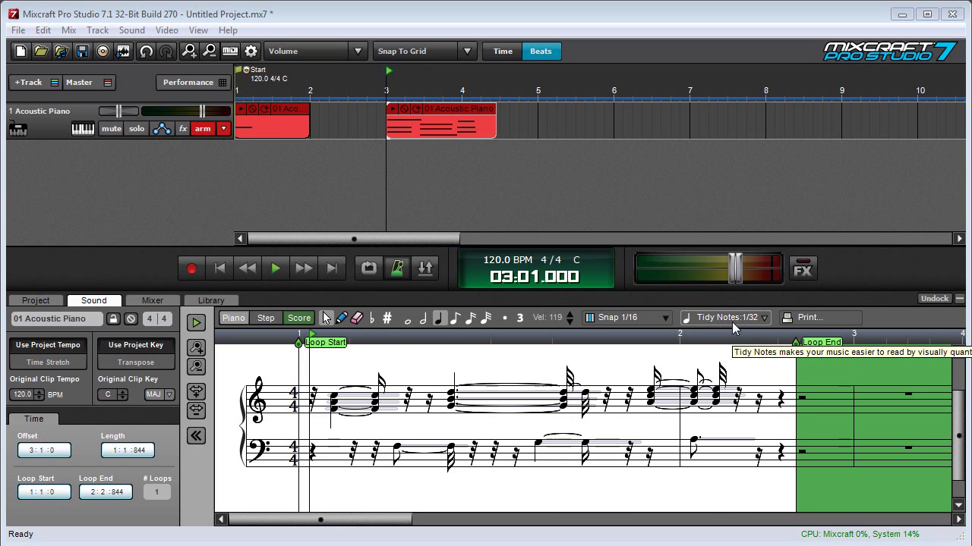
# Set Tidy Notes to 1/8 to simplify how the Acoustic Piano clip's notation is displayed
pyautogui.click(730, 320)
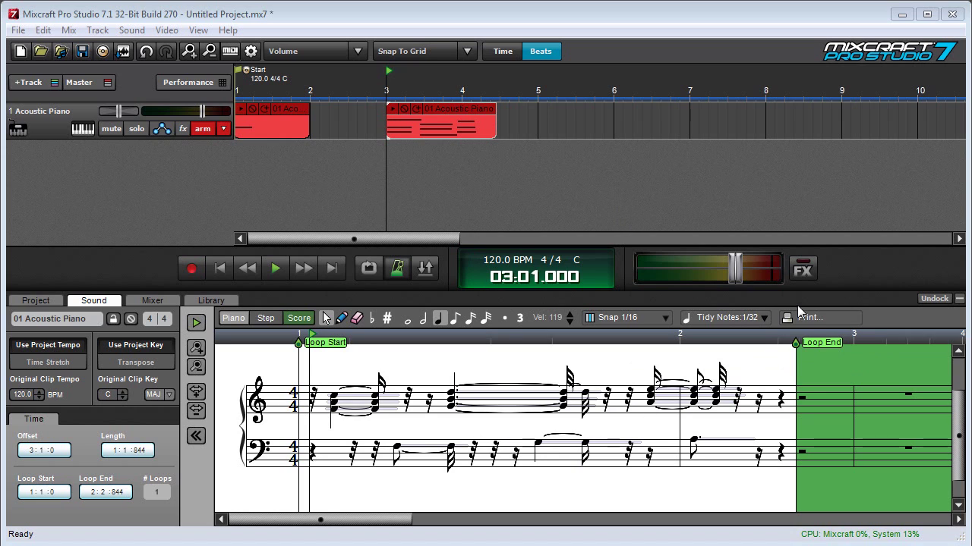
pyautogui.click(764, 319)
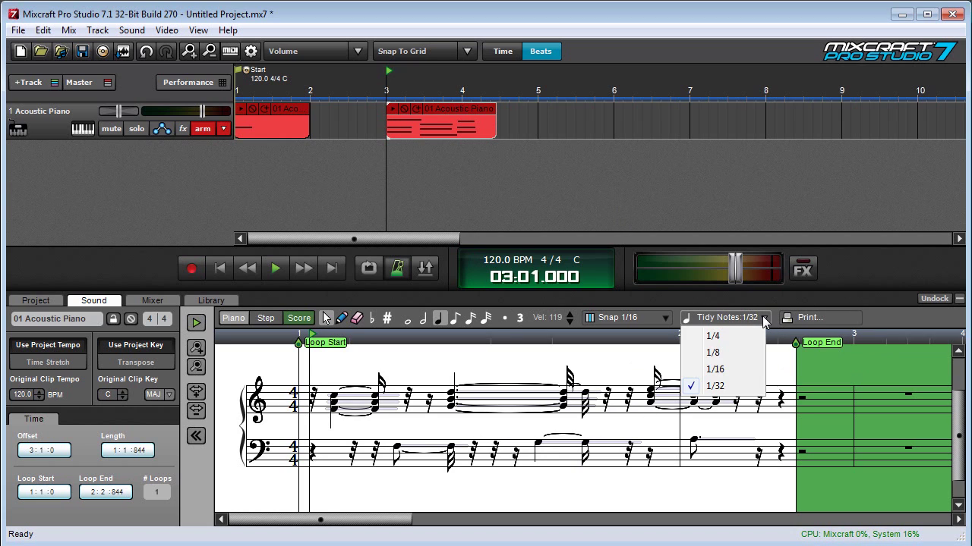
pyautogui.click(747, 354)
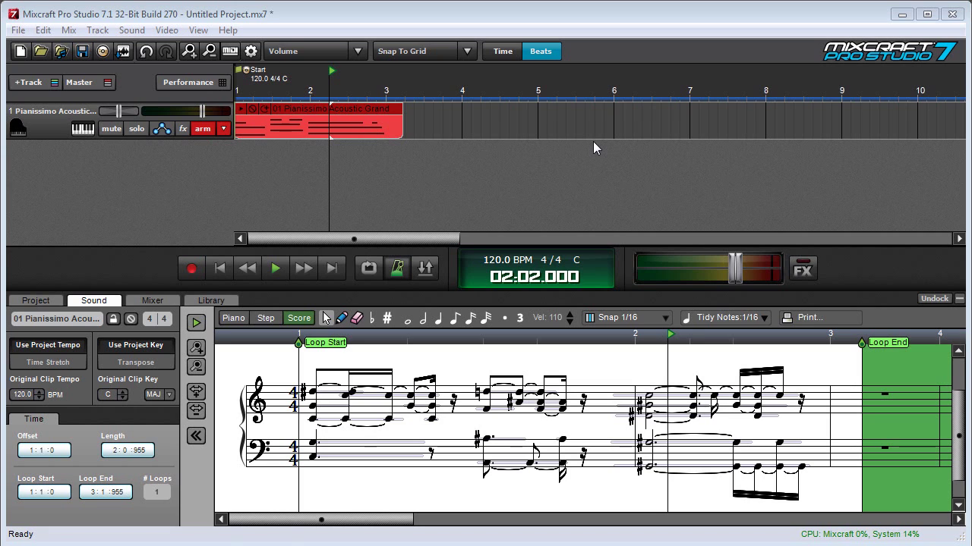
# Start printing the score and choose PDF Complete as the printer
pyautogui.click(789, 318)
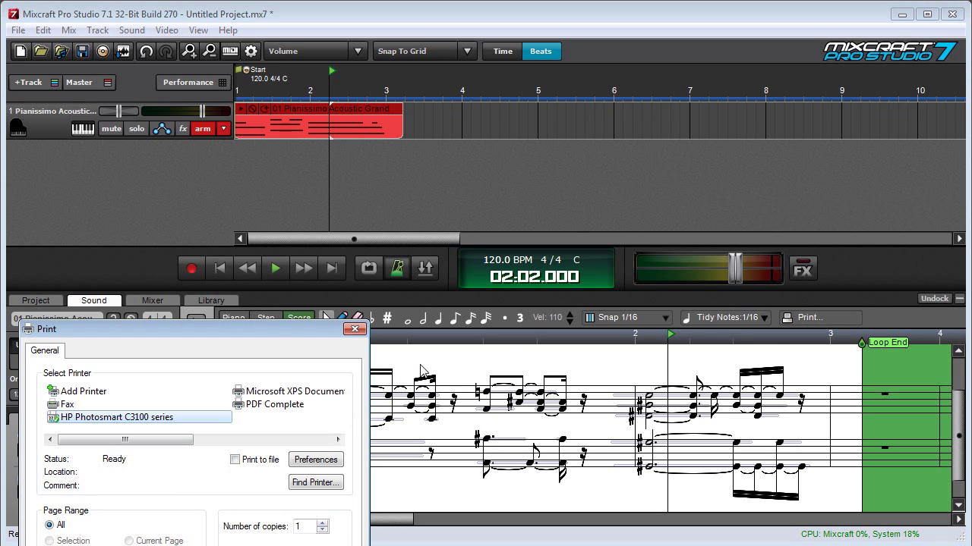
pyautogui.moveTo(278, 333); pyautogui.dragTo(468, 150)
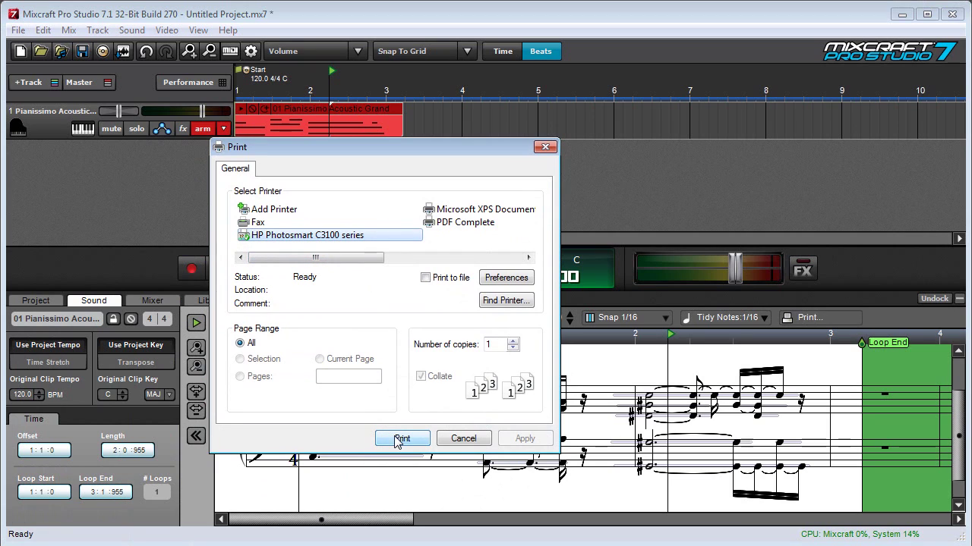
pyautogui.click(293, 236)
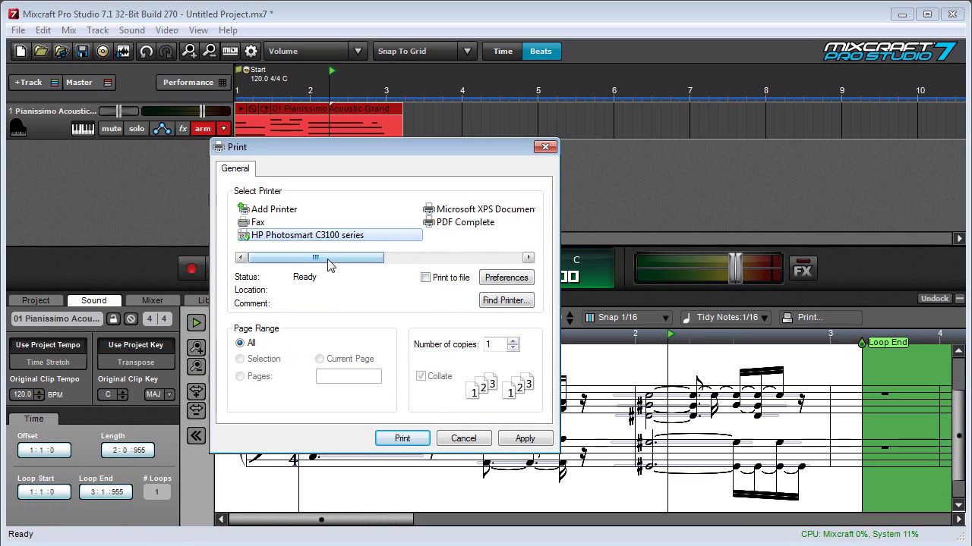
pyautogui.click(469, 223)
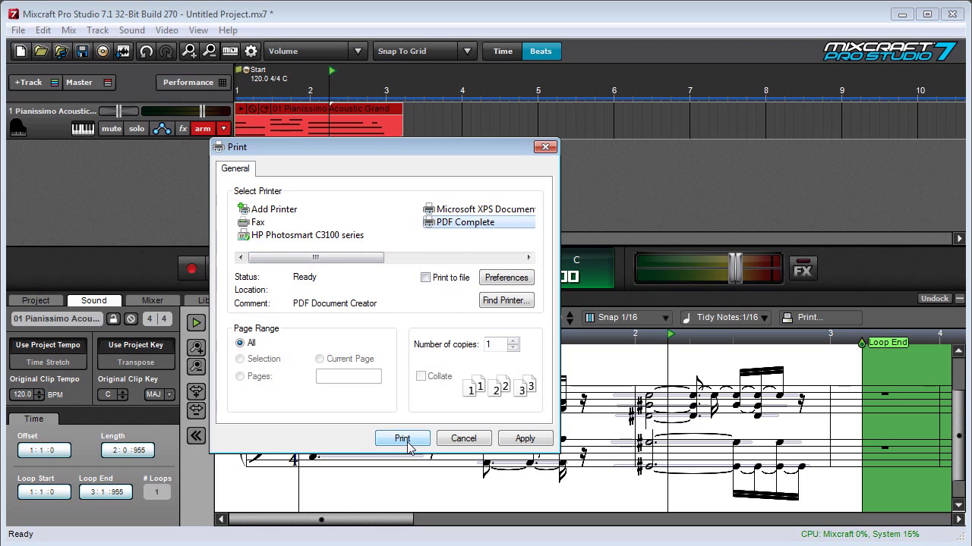